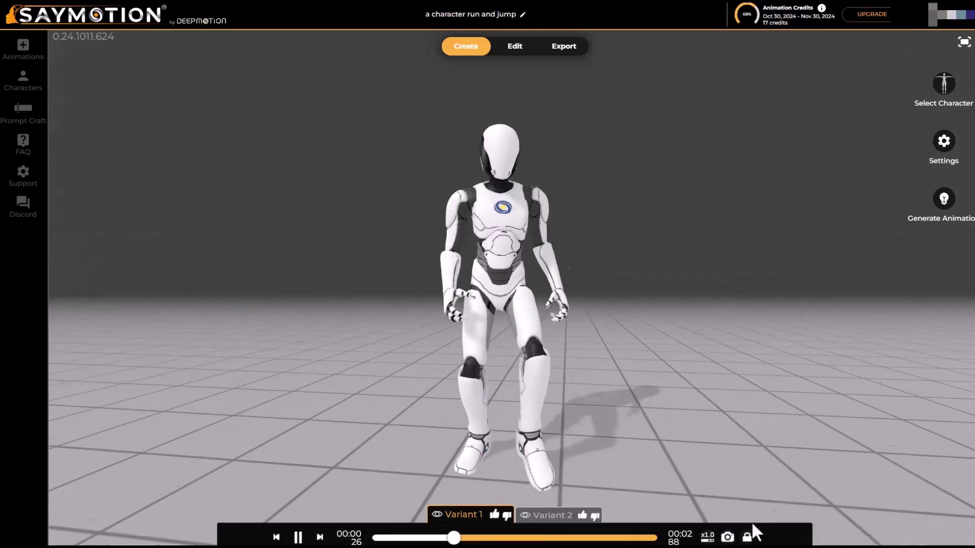
# Switch the run-and-jump animation's playback to Variant 2
pyautogui.click(546, 513)
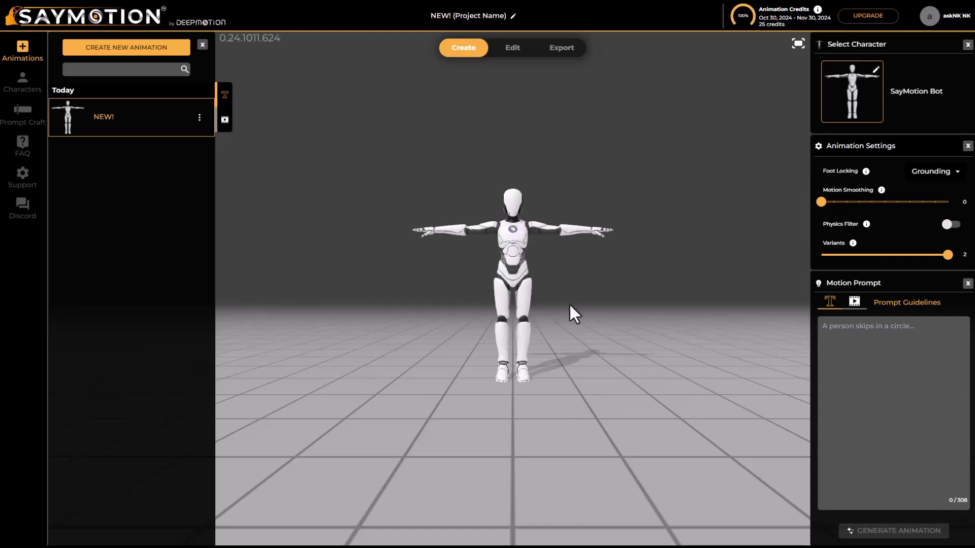
# Orbit and zoom the viewport to inspect the T-posed SayMotion Bot
pyautogui.moveTo(572, 318); pyautogui.dragTo(621, 326)
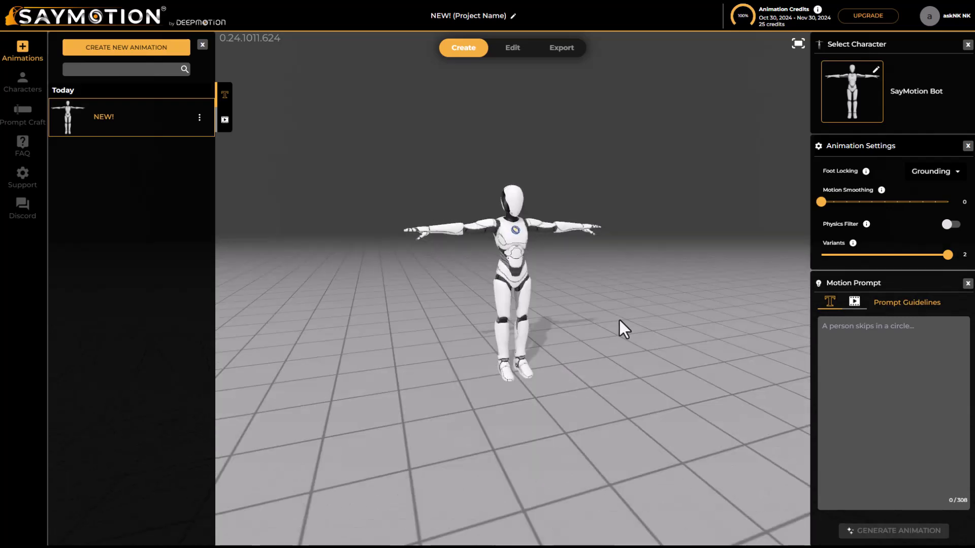
pyautogui.scroll(5, 514, 219)
pyautogui.scroll(-8, 515, 208)
pyautogui.scroll(5, 516, 208)
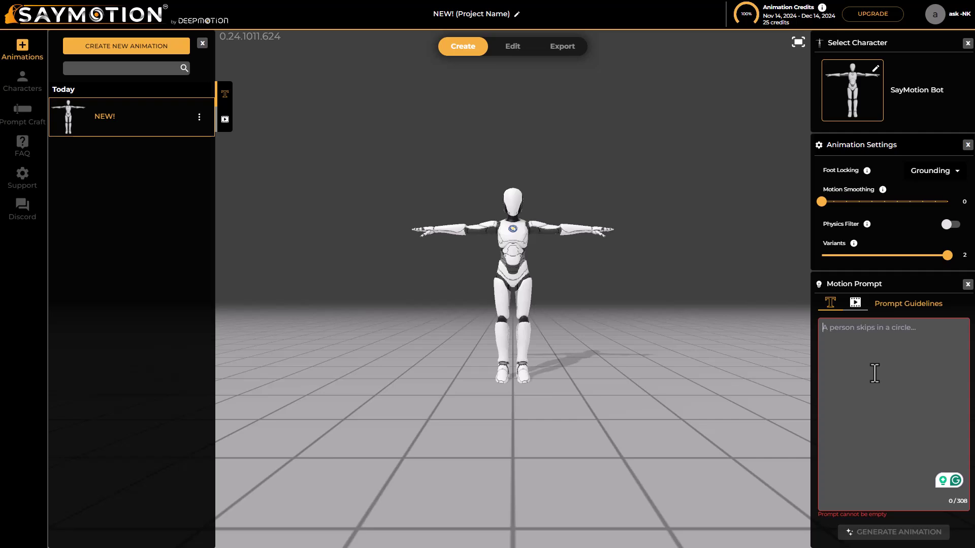
# Generate an animation from the prompt 'A Character Runs and Jumps'
pyautogui.write('A Charac')
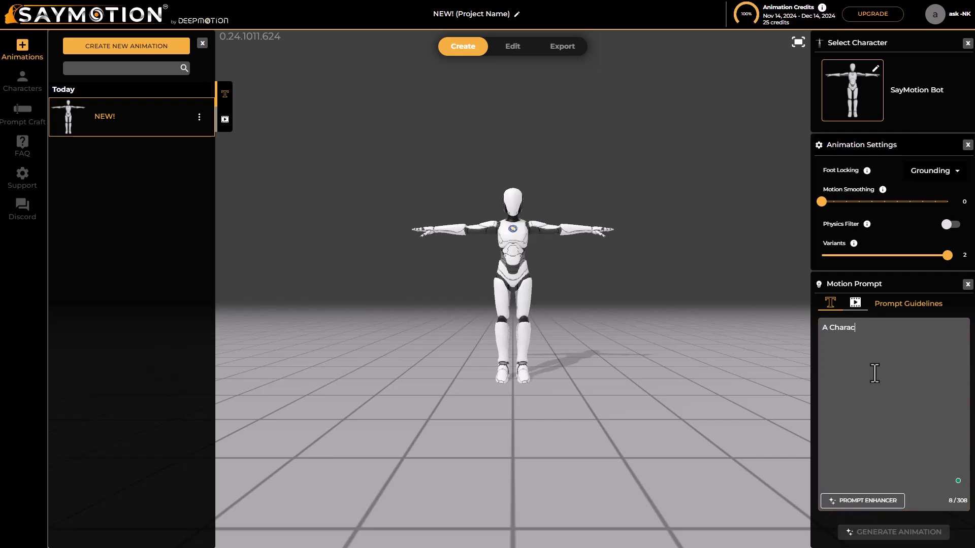
pyautogui.write('ter Runs and Jumps')
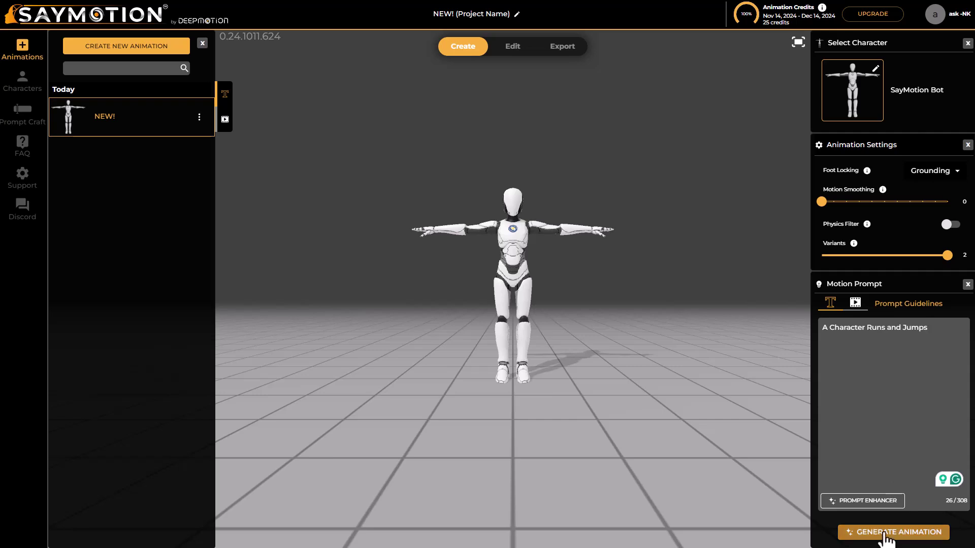
pyautogui.click(887, 533)
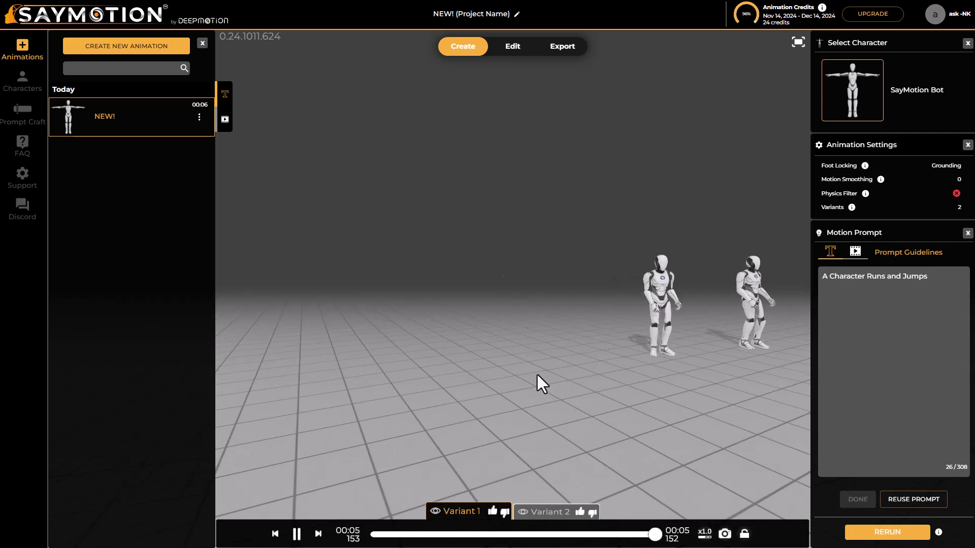
pyautogui.moveTo(540, 385); pyautogui.dragTo(535, 349)
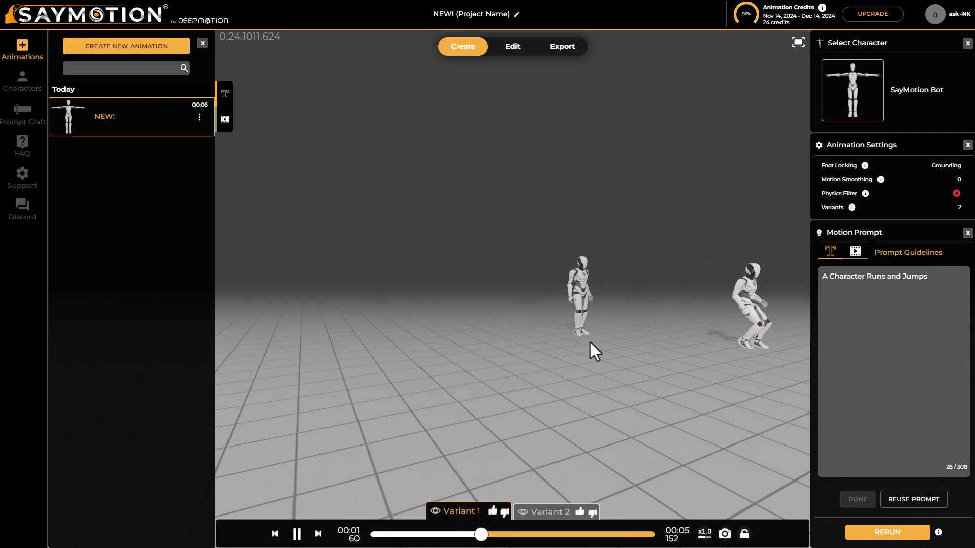
# Hide Variant 1 to watch only Variant 2, then start a new blank animation
pyautogui.moveTo(609, 335); pyautogui.dragTo(551, 335)
pyautogui.click(445, 512)
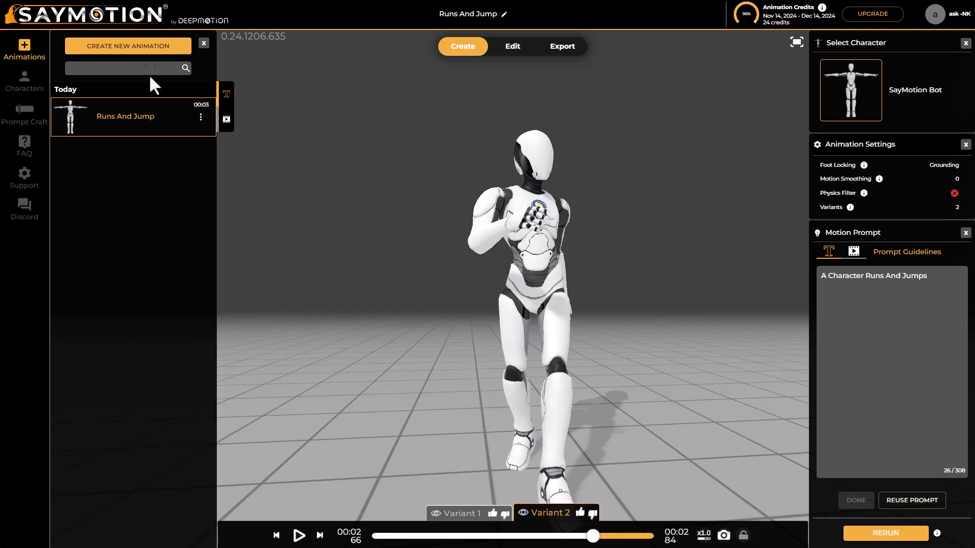
pyautogui.click(146, 47)
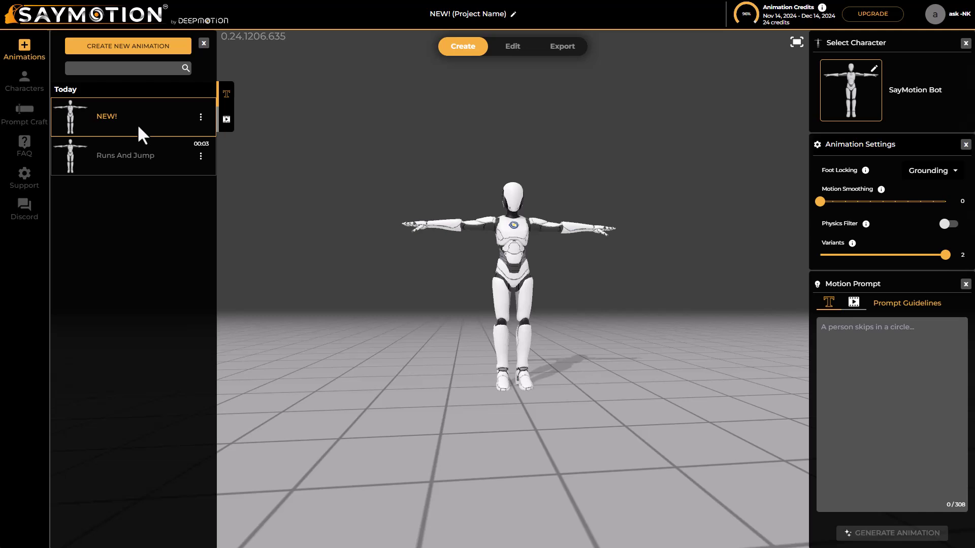
# Open Manage Characters from the Characters sidebar entry
pyautogui.click(25, 83)
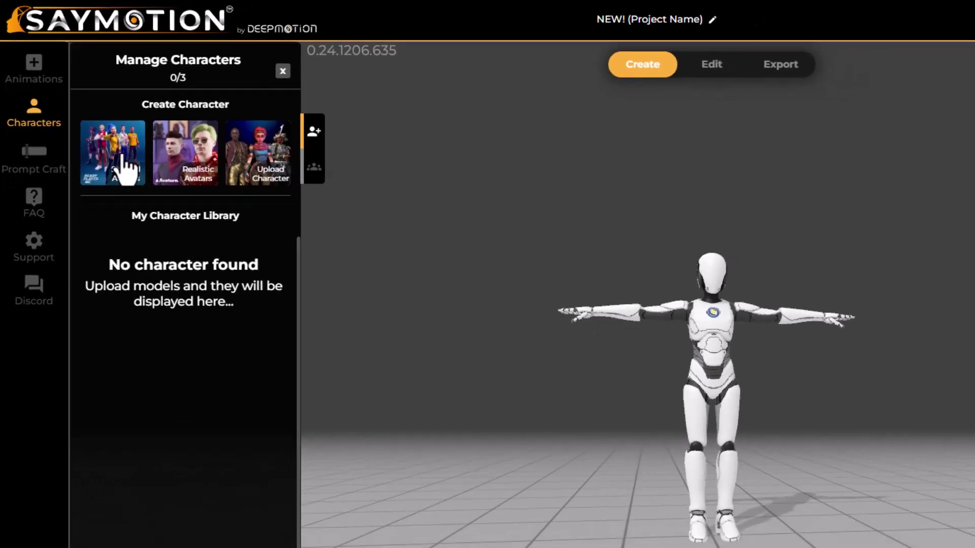
# Create a stylized avatar wearing the antenna helmet and the black armored suit
pyautogui.click(141, 190)
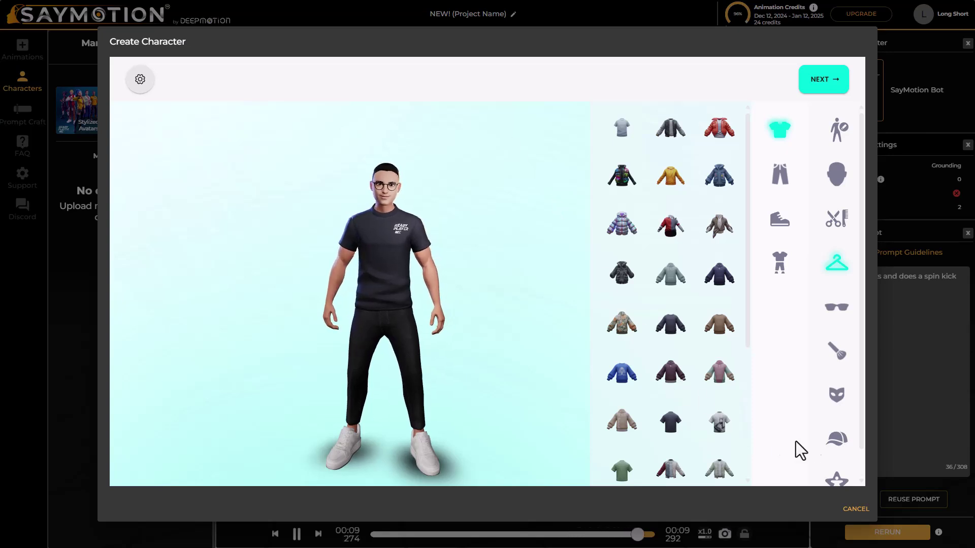
pyautogui.click(836, 438)
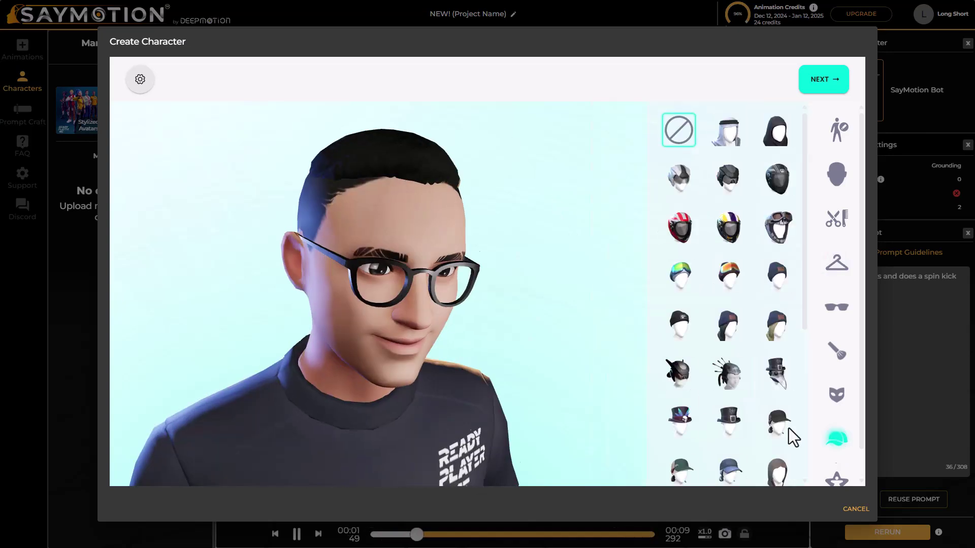
pyautogui.click(776, 421)
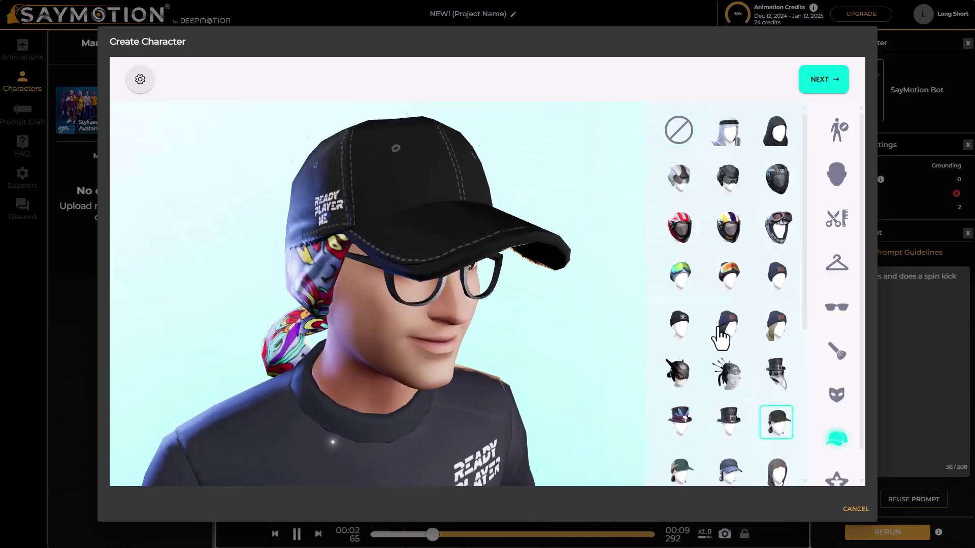
pyautogui.scroll(-5, 724, 305)
pyautogui.scroll(2, 728, 285)
pyautogui.click(727, 219)
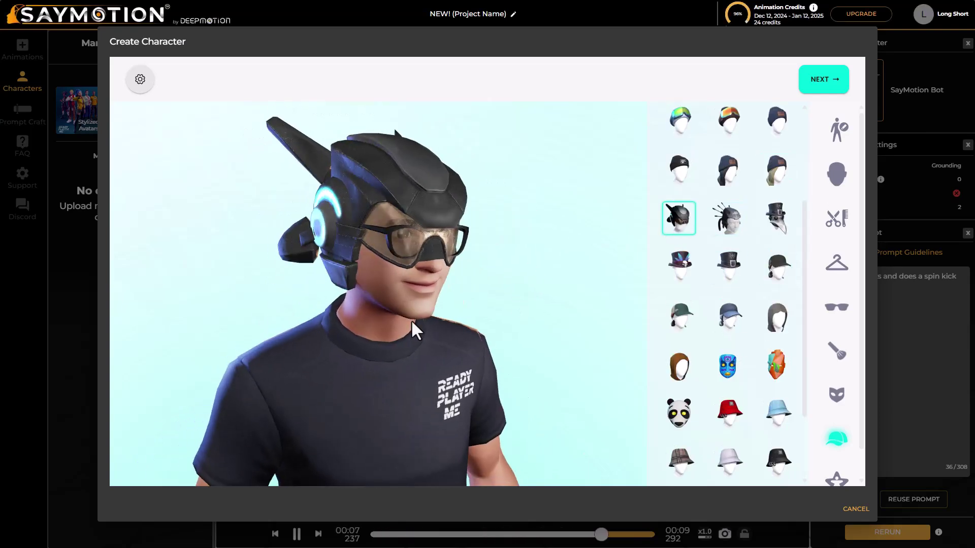
pyautogui.click(837, 307)
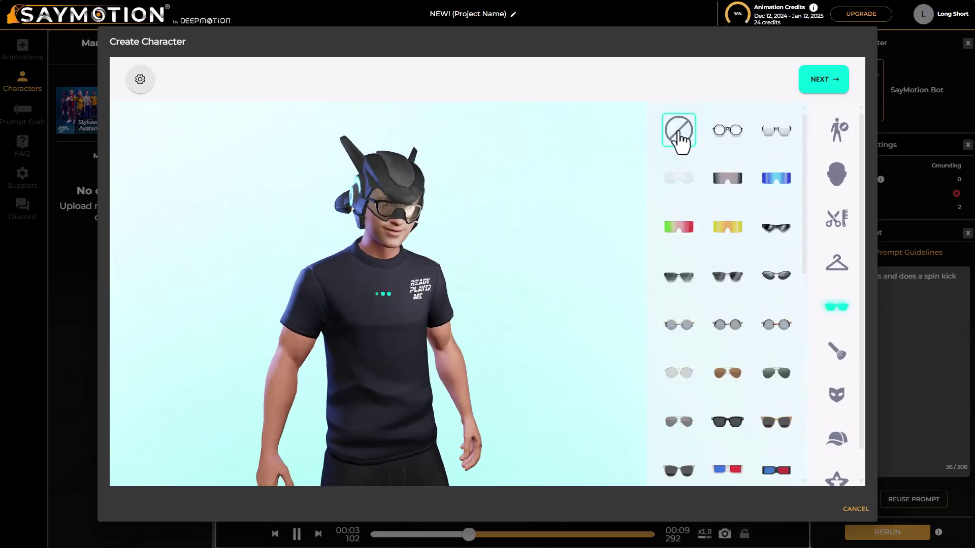
pyautogui.click(836, 262)
pyautogui.click(621, 302)
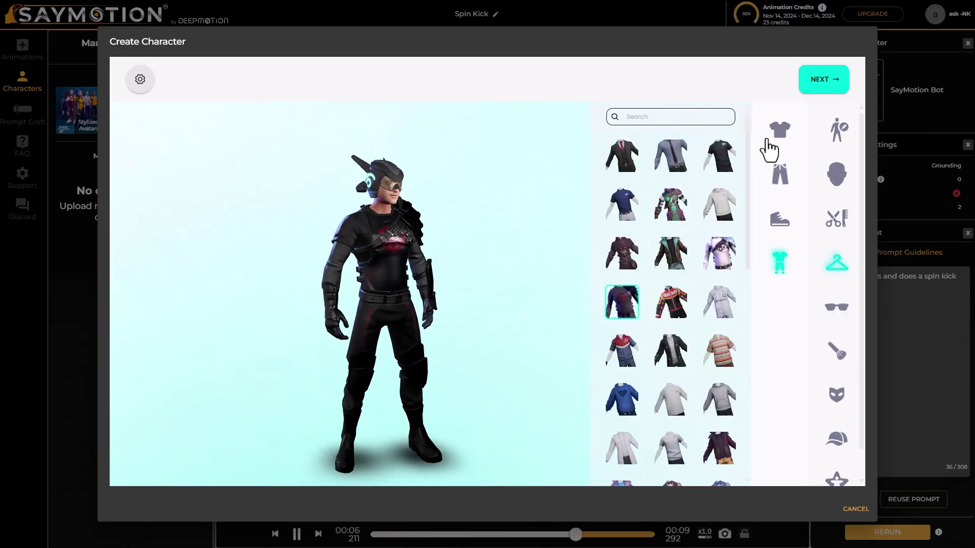
# Name the new avatar model Character-01 and save it
pyautogui.click(822, 80)
pyautogui.hotkey('ctrl', 'a')
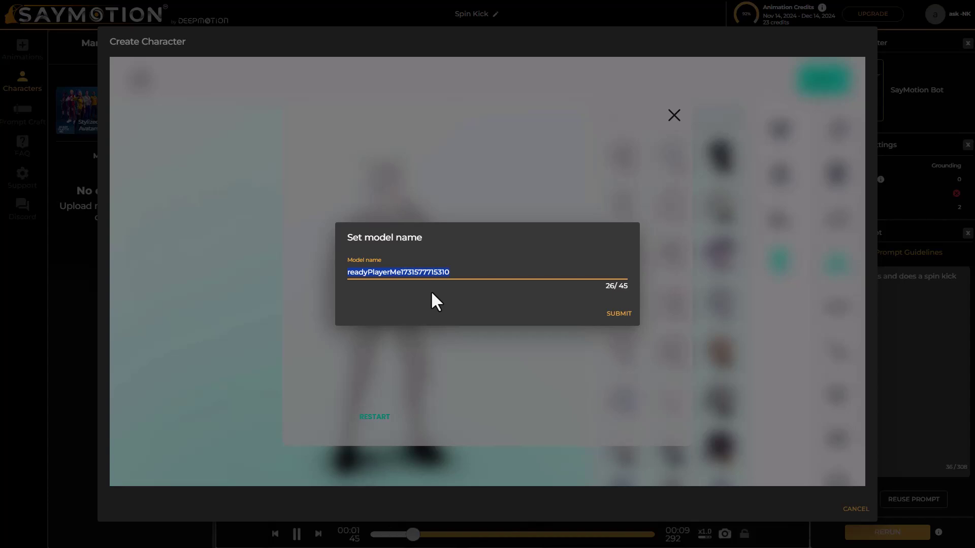
pyautogui.write('Character ')
pyautogui.write('4')
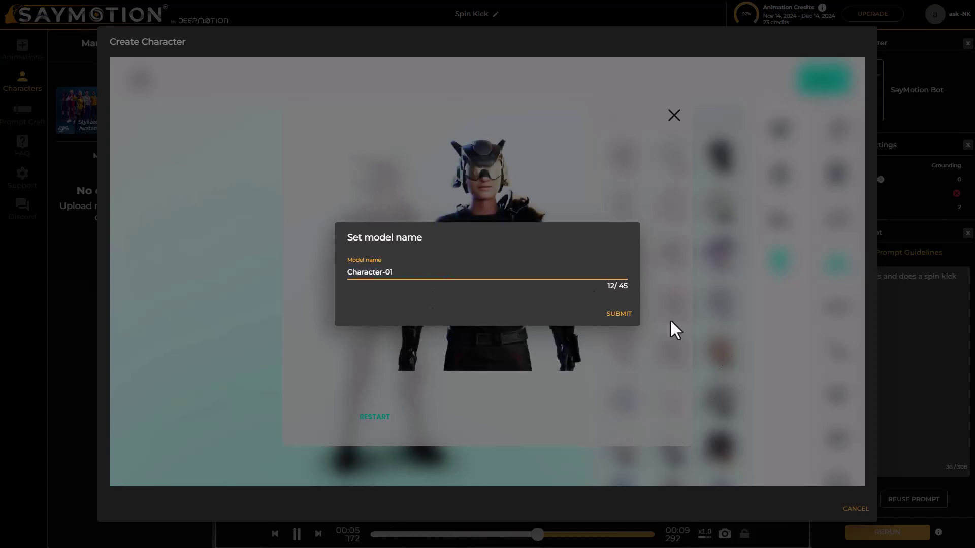
pyautogui.press('Return')
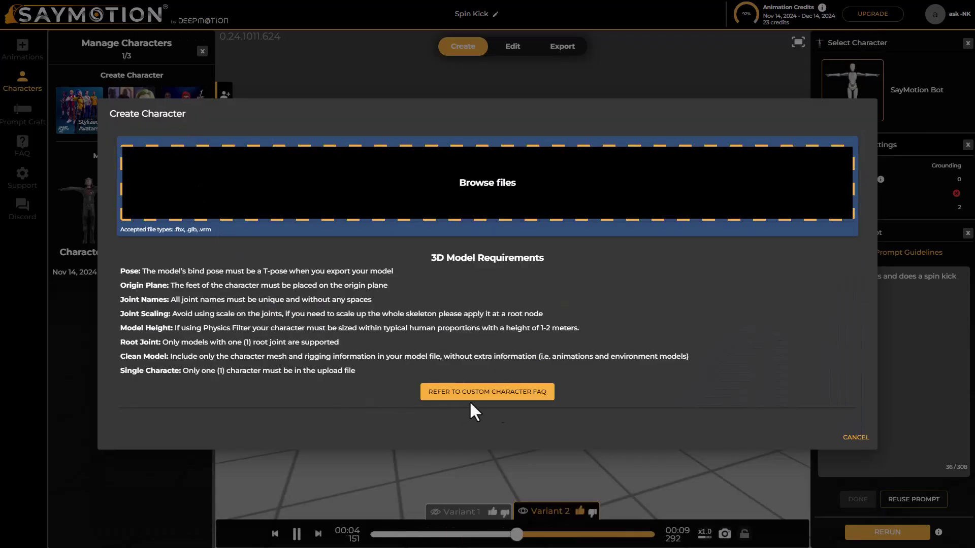
# Cancel the Create Character upload dialog
pyautogui.click(862, 443)
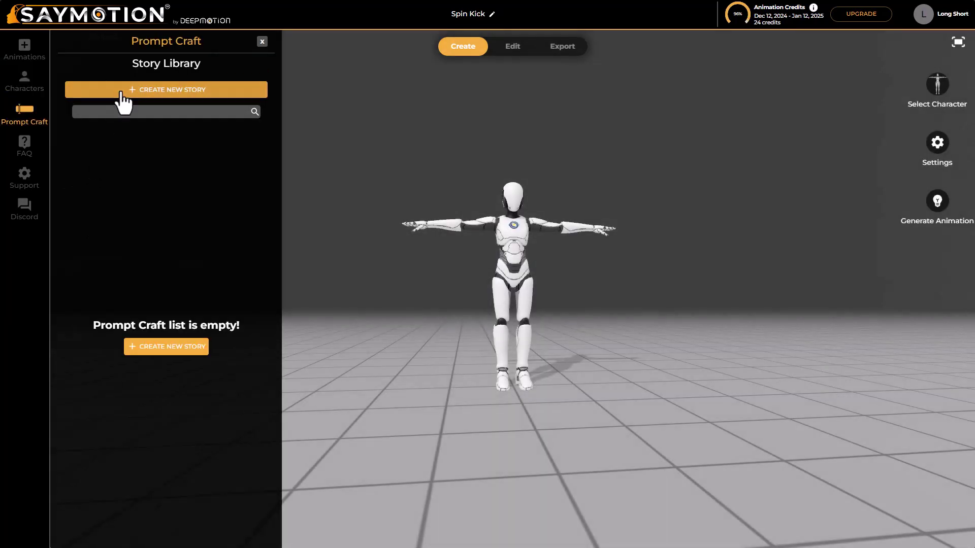
# Create a story titled 'Eli Motion' from the pasted paragraph and generate motion prompts for 2 credits
pyautogui.click(122, 92)
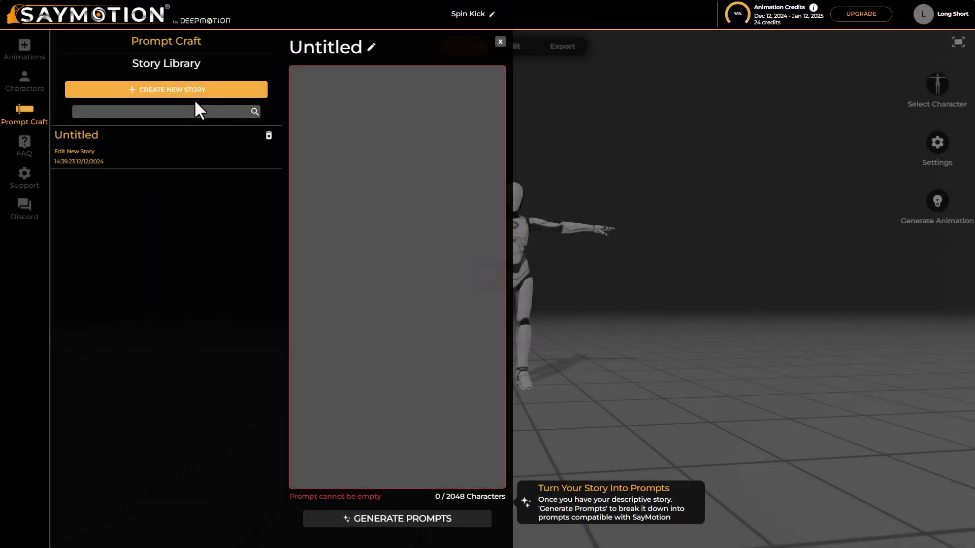
pyautogui.click(337, 47)
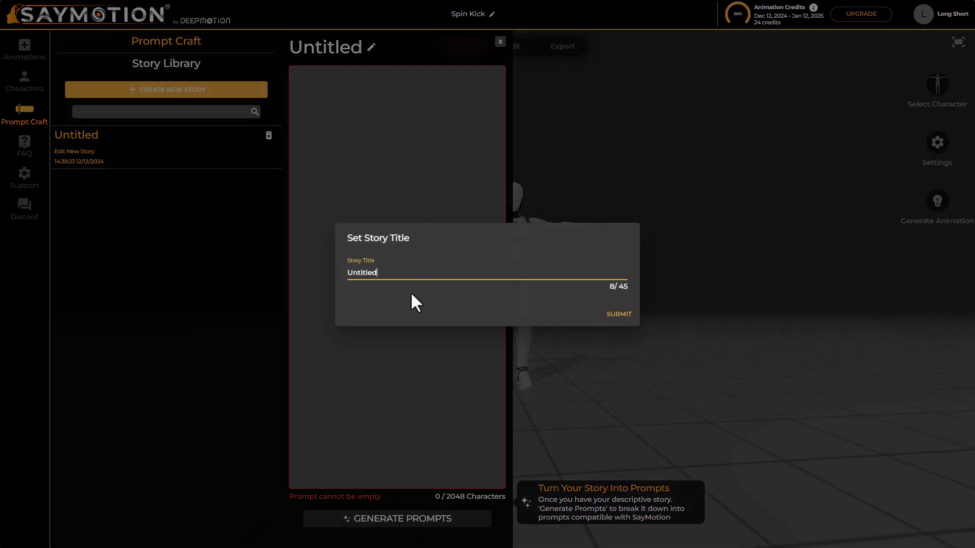
pyautogui.hotkey('ctrl', 'a')
pyautogui.write('Eli Motion')
pyautogui.press('Return')
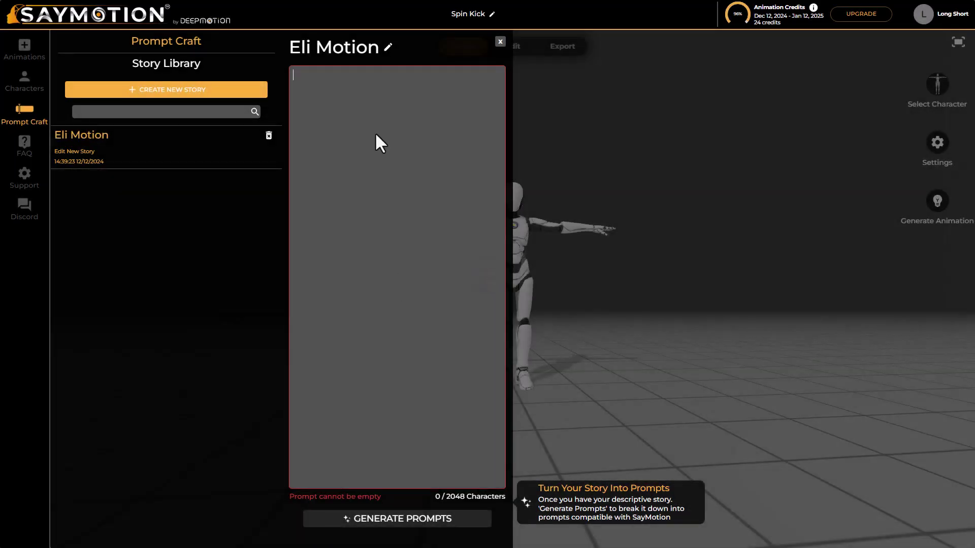
pyautogui.write('Eli sprinted forward, each step gaining speed as he zeroed in on his target, his eyes sharp with focus. At the last moment, he pushed off the ground with all his strength, launching himself into the air in a fierce leap. His legs shot out in a powerful double kick mid-air, his whole body twisting with the force of the movement. He landed smoothly, only to pivot and spring up again, kicking out with relentless precision. As he touched down for the final time, he exhaled deeply, feeling the thrill of his own strength coursing through him.')
pyautogui.click(381, 519)
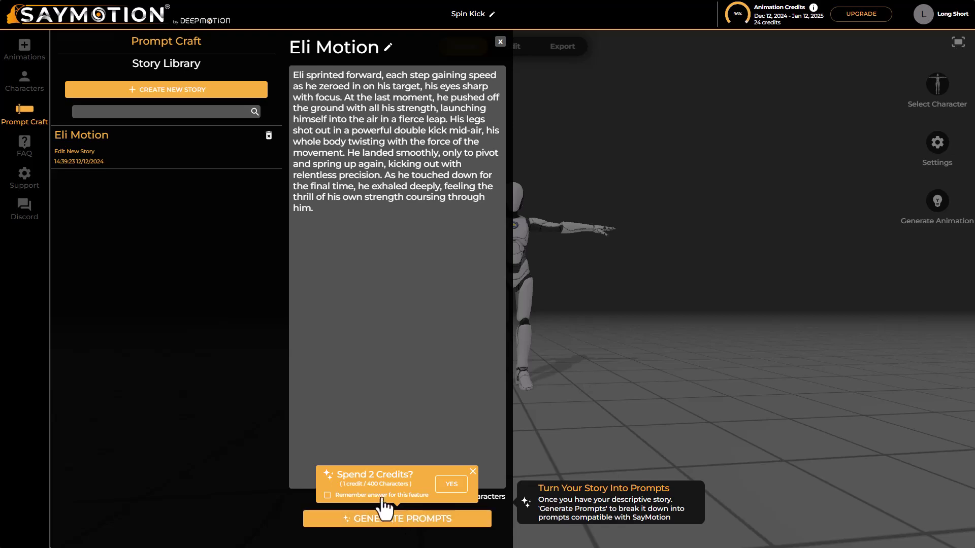
pyautogui.click(452, 488)
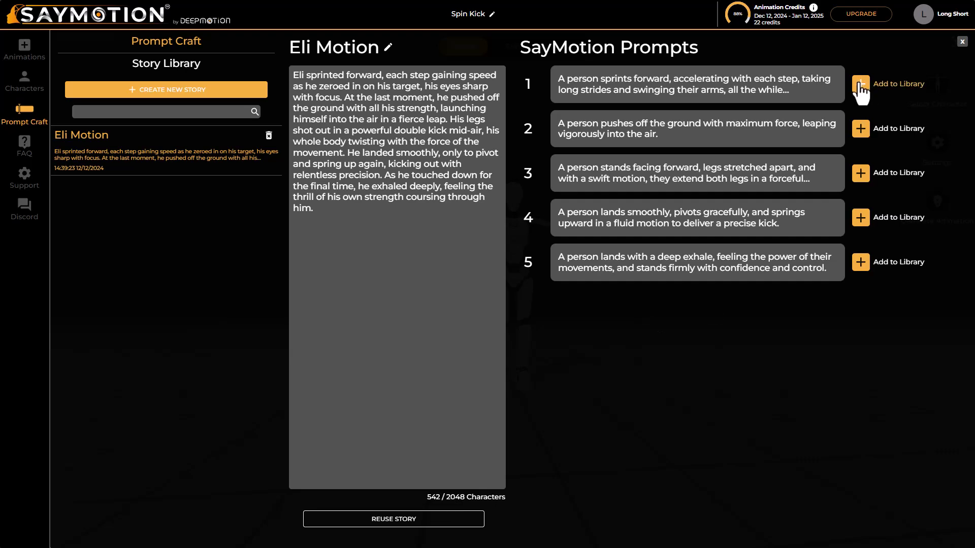
# Add all five generated prompts to the library and close Prompt Craft
pyautogui.click(860, 85)
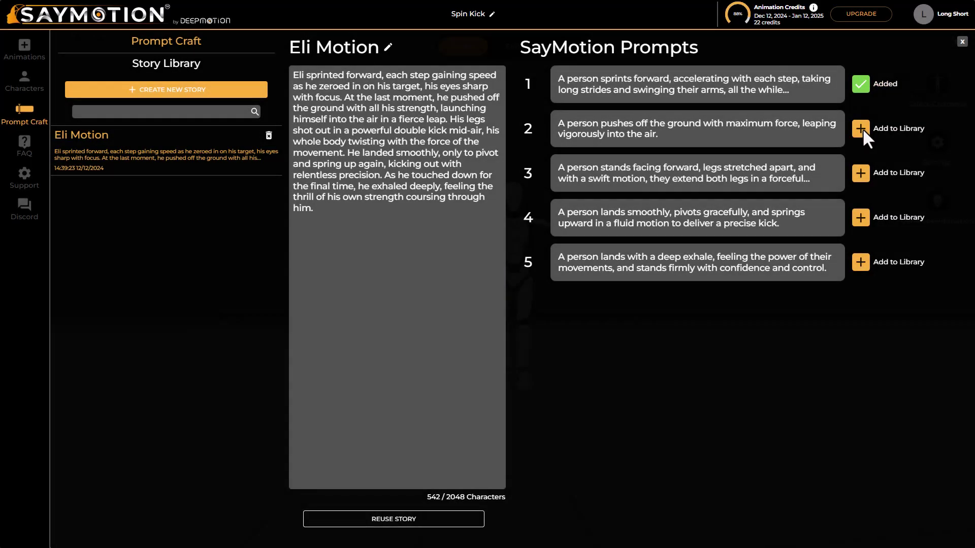
pyautogui.click(861, 129)
pyautogui.click(860, 173)
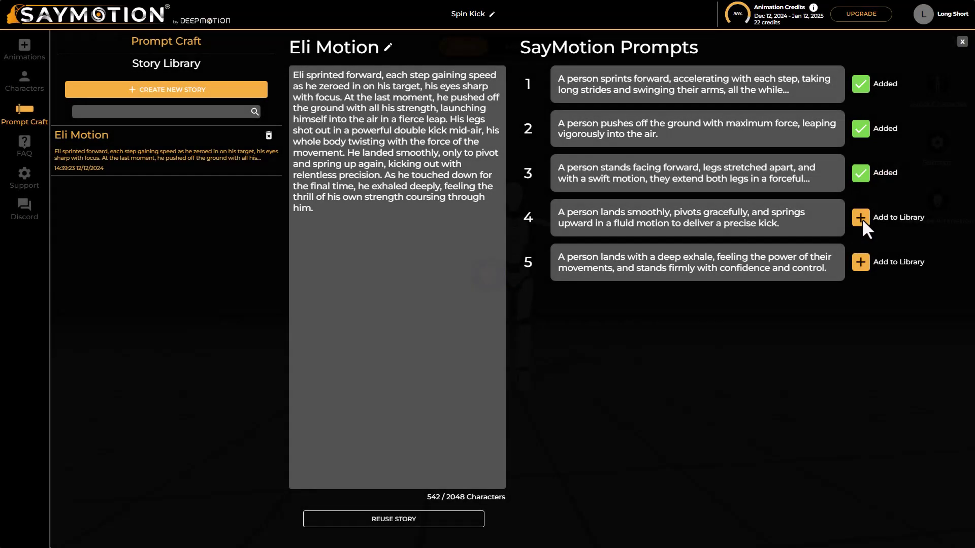
pyautogui.click(861, 219)
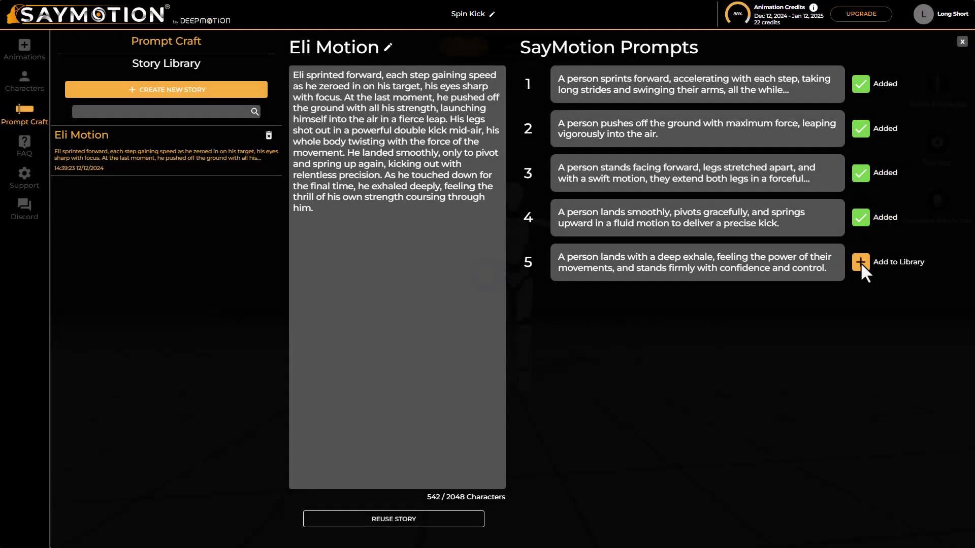
pyautogui.click(860, 262)
pyautogui.click(962, 42)
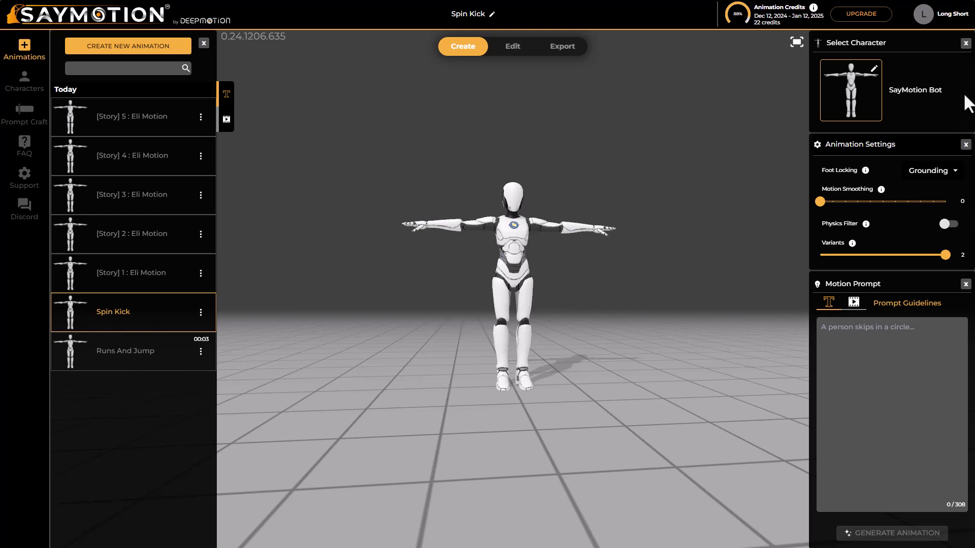
# Enhance the [Story] 1 : Eli Motion prompt for 0.5 credit and accept the new text
pyautogui.click(168, 281)
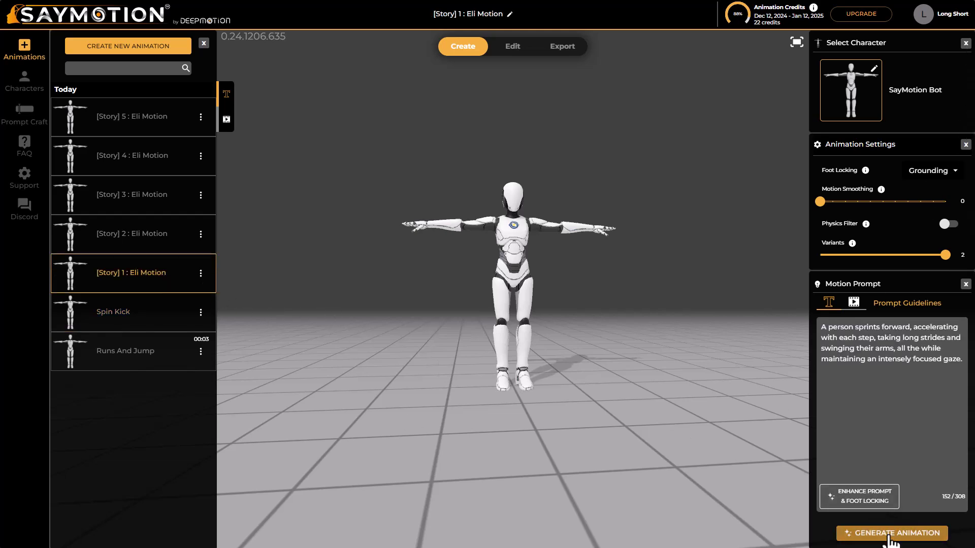
pyautogui.click(871, 508)
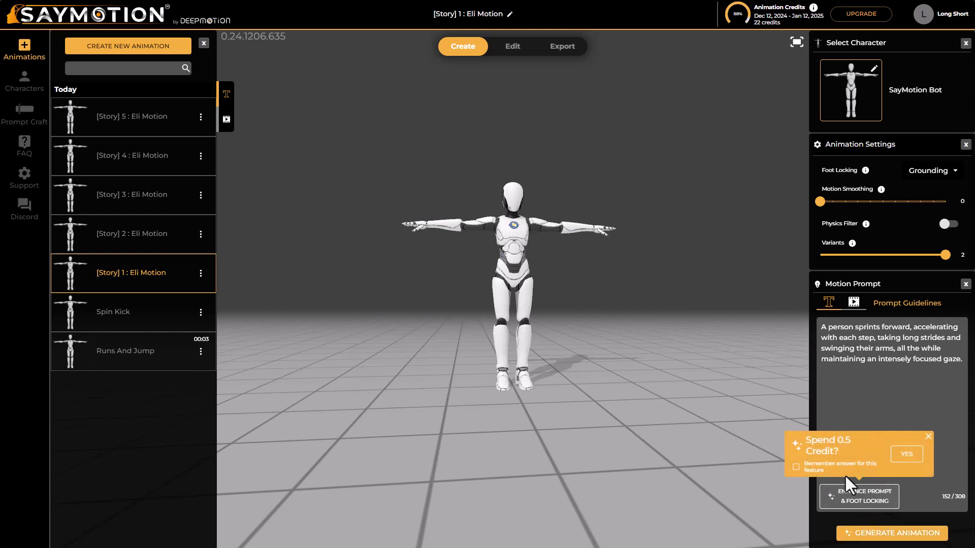
pyautogui.click(906, 454)
pyautogui.click(878, 428)
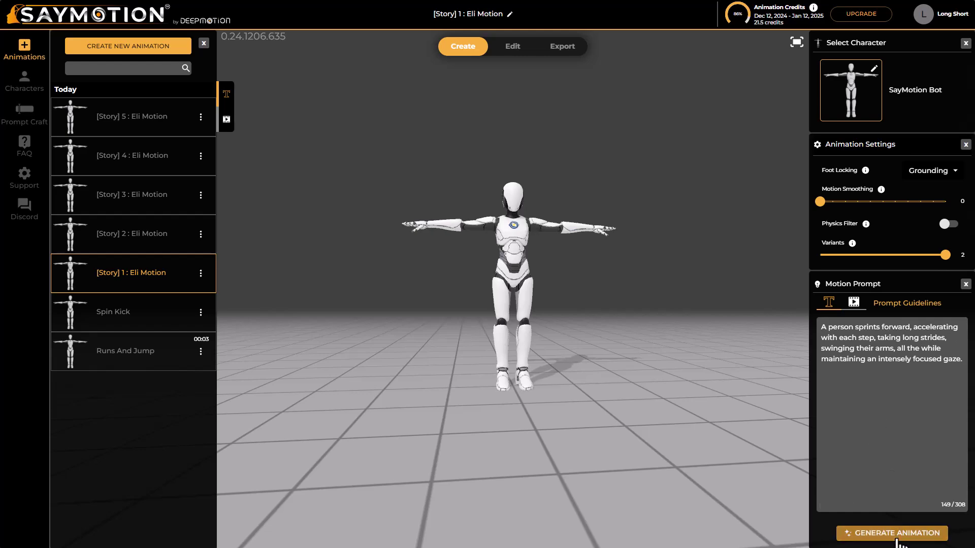
# Generate the two-variant sprinting animation, play it back, then open [Story] 2
pyautogui.click(896, 534)
pyautogui.click(953, 499)
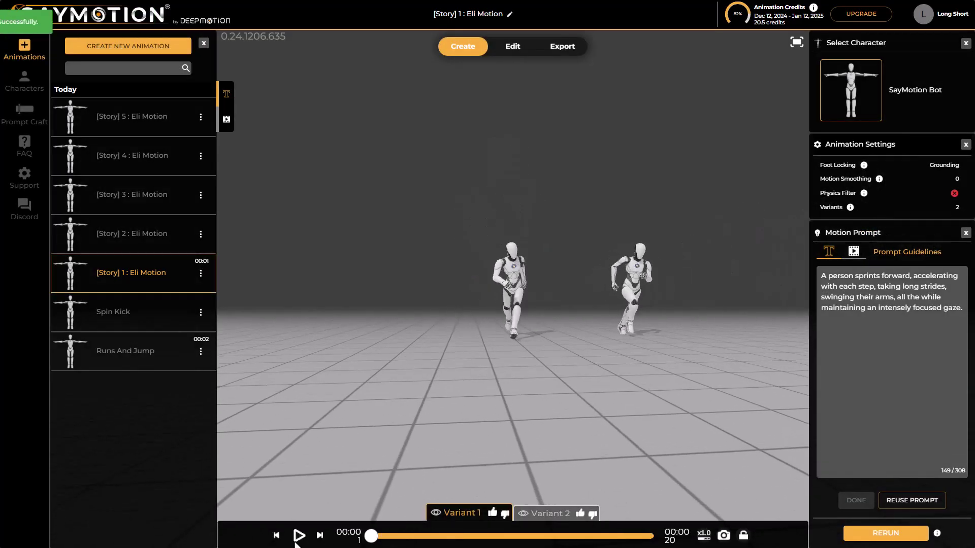
pyautogui.click(295, 542)
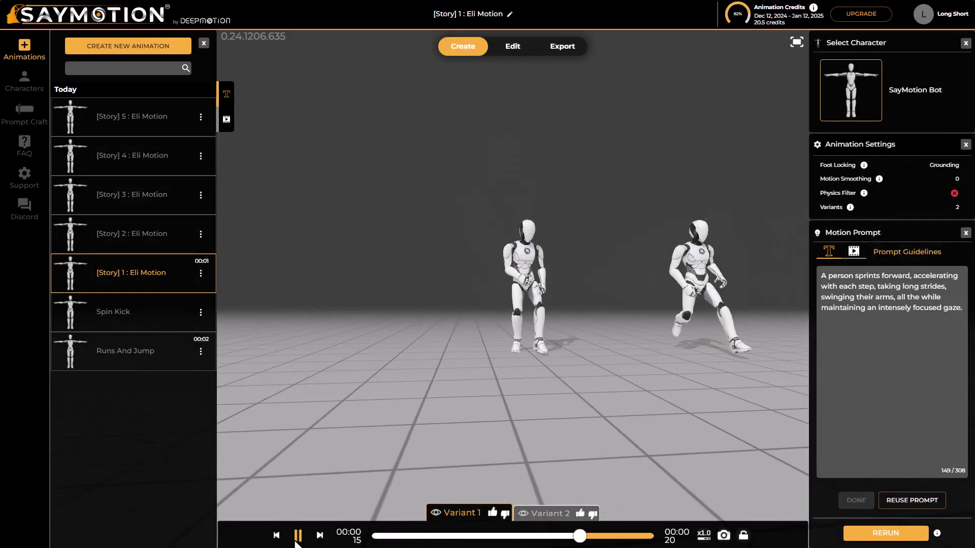
pyautogui.click(298, 537)
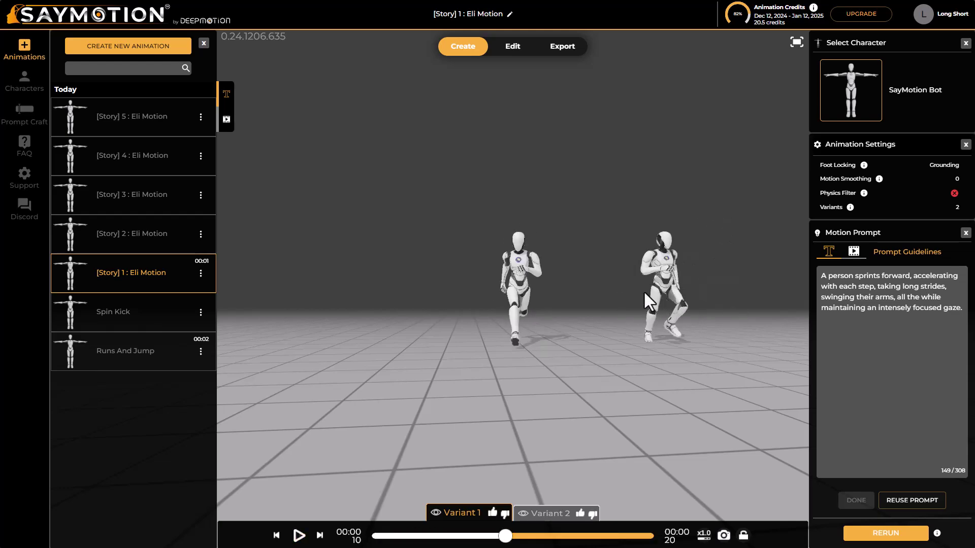
pyautogui.moveTo(644, 291); pyautogui.dragTo(565, 343)
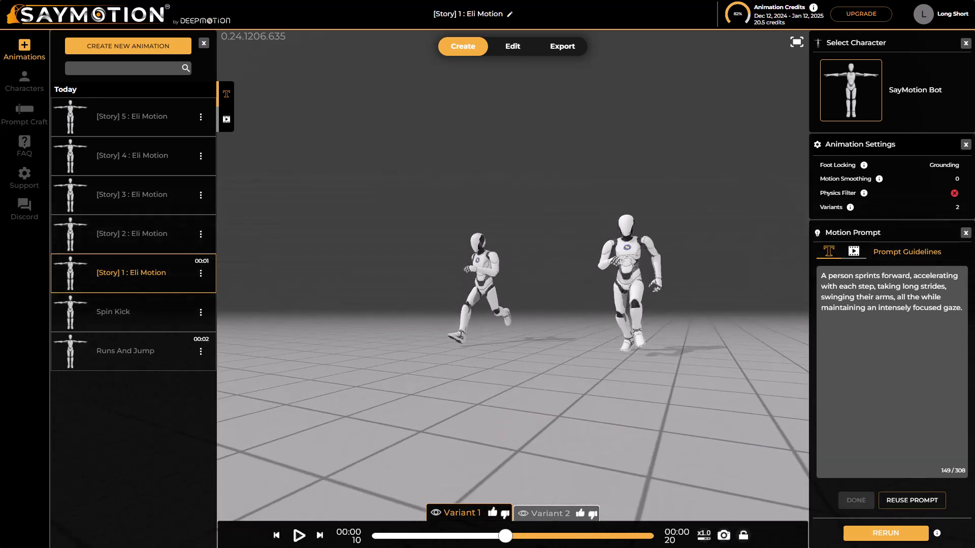
pyautogui.click(156, 218)
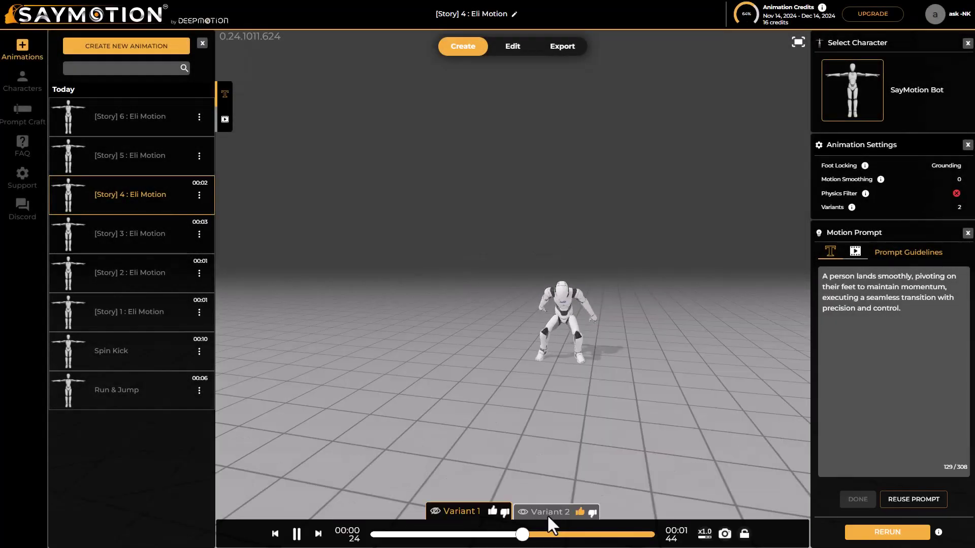
# Set up a rerun of [Story] 4's Variant 2 using the Character-01 avatar
pyautogui.click(545, 513)
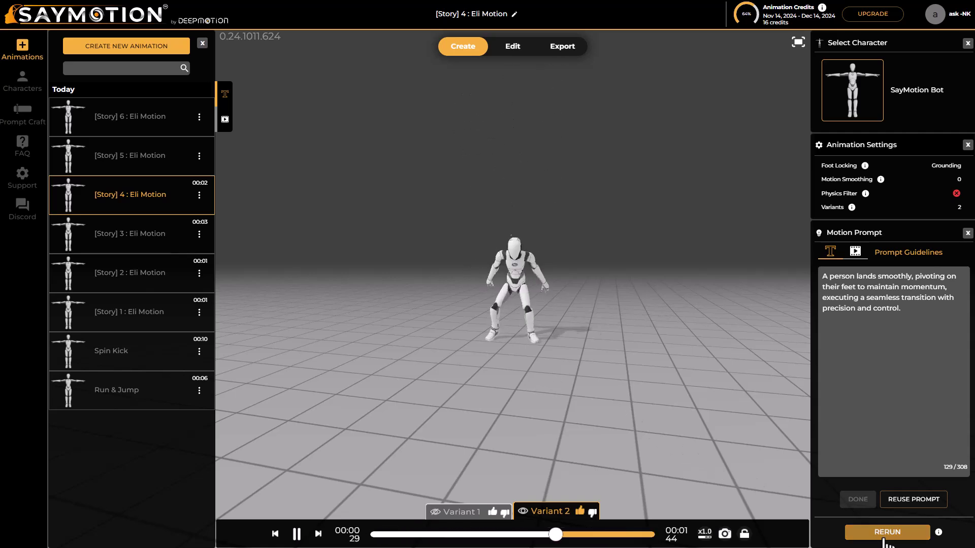
pyautogui.click(886, 533)
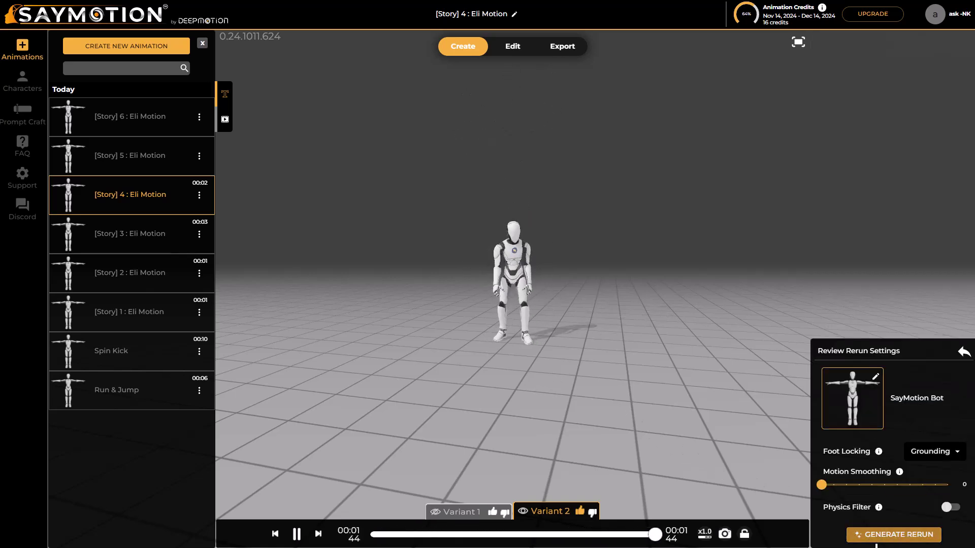
pyautogui.click(872, 375)
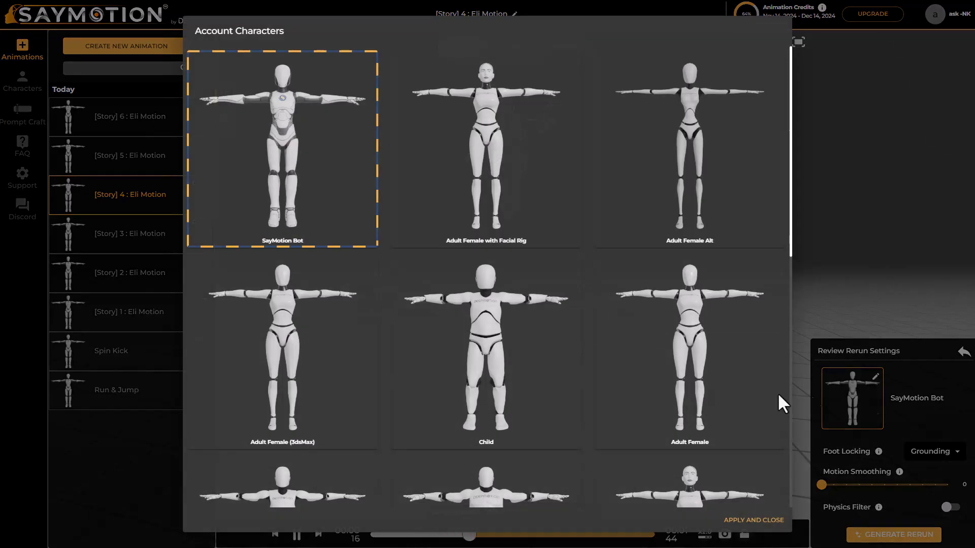
pyautogui.scroll(-10, 608, 334)
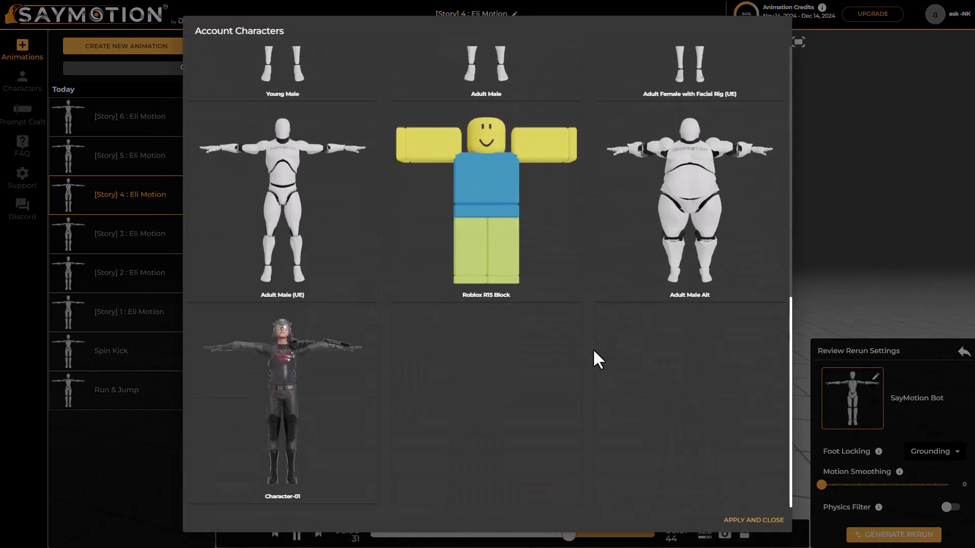
pyautogui.click(274, 368)
pyautogui.scroll(10, 547, 437)
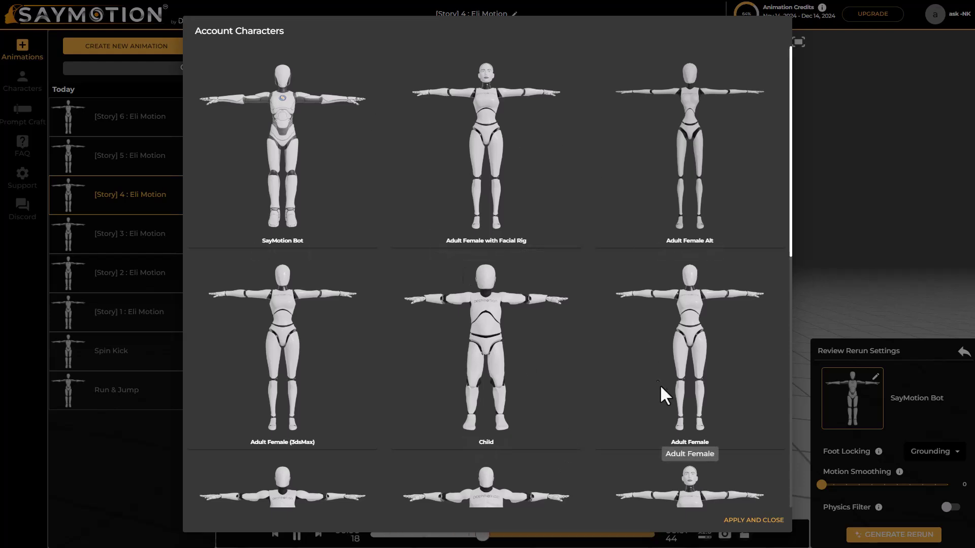
pyautogui.click(754, 521)
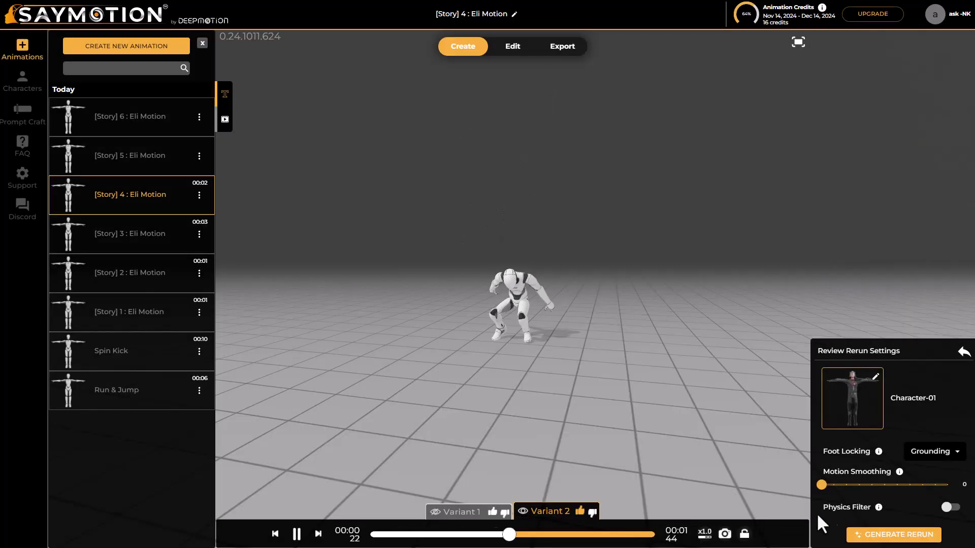
# Turn on Physics Filter, set Motion Smoothing to 0.1, and generate the rerun
pyautogui.click(950, 508)
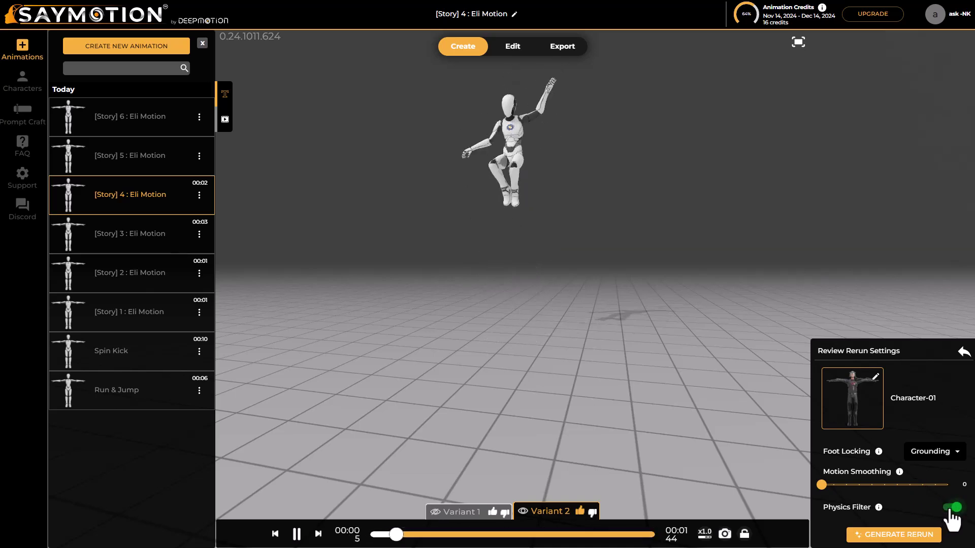
pyautogui.moveTo(819, 489)
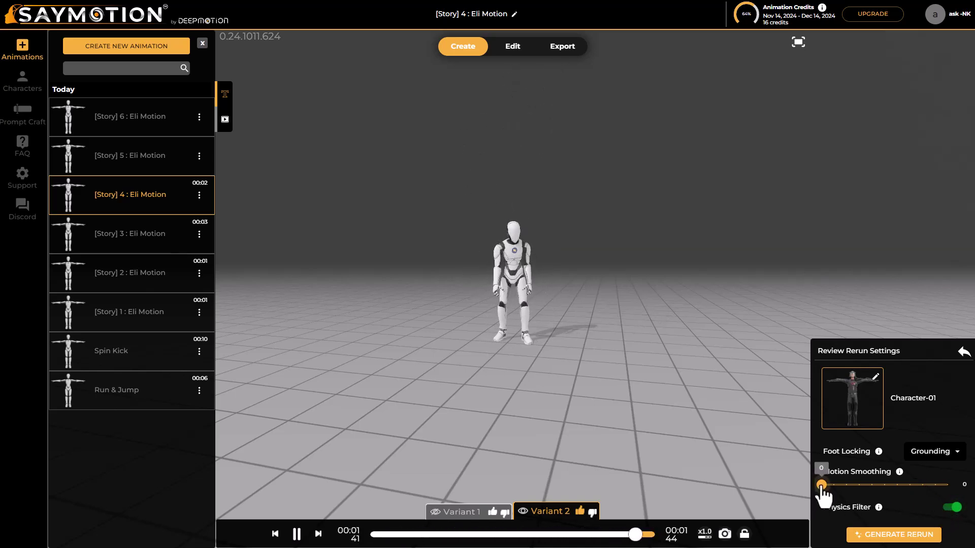
pyautogui.moveTo(820, 485); pyautogui.dragTo(833, 486)
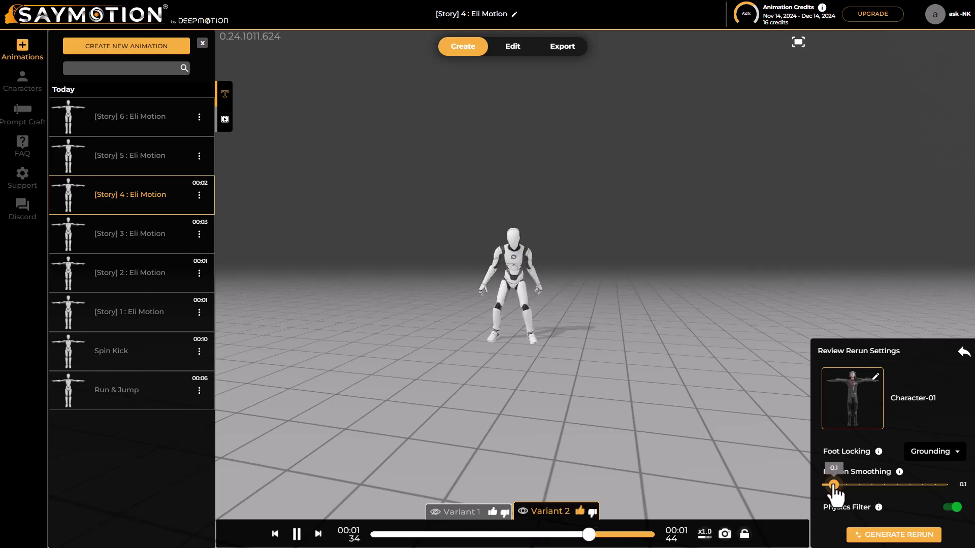
pyautogui.click(874, 535)
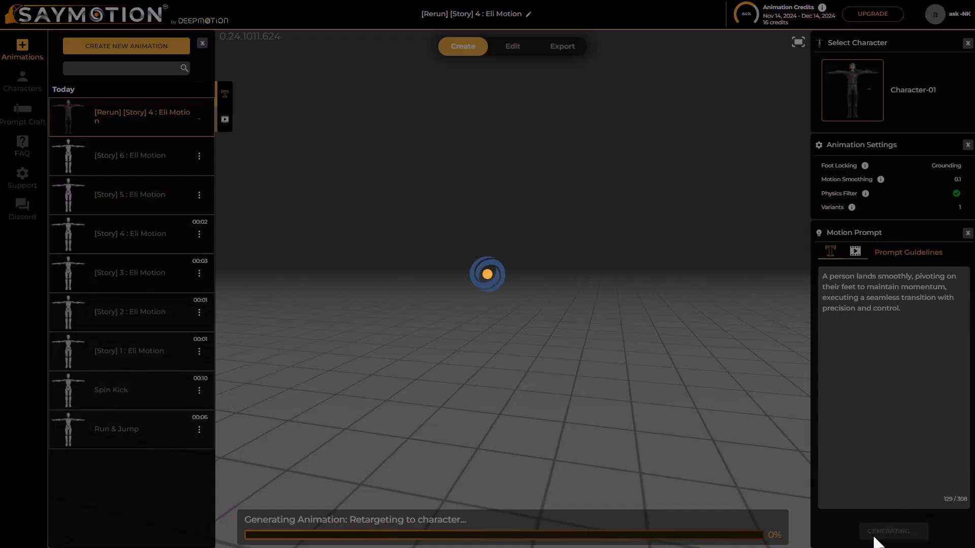